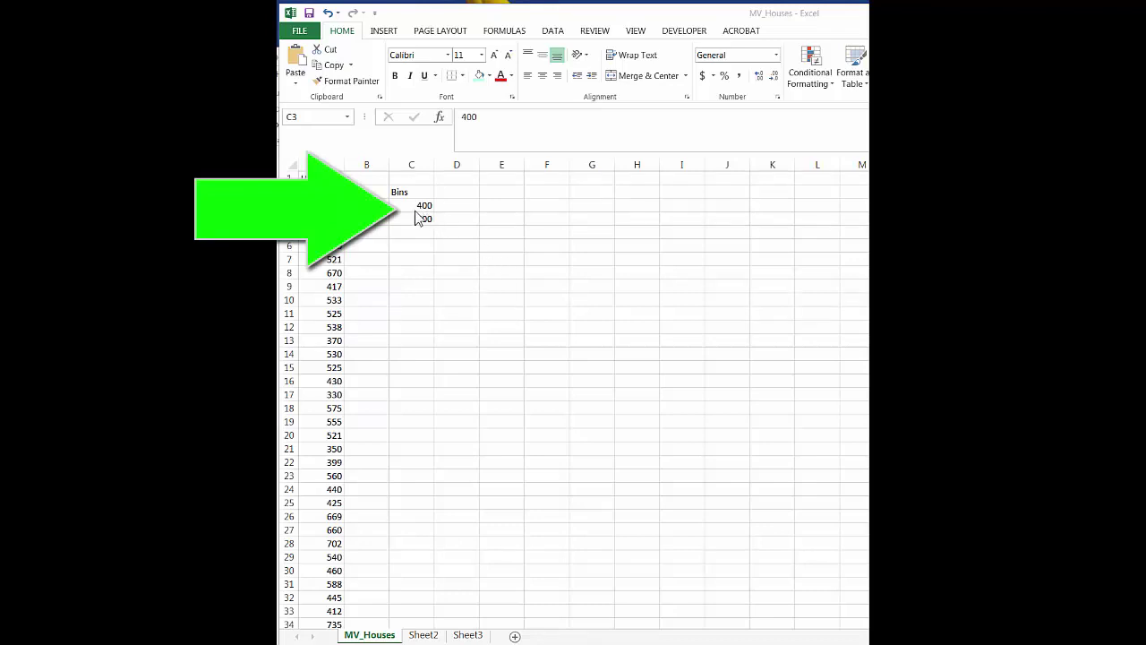
Extend the 400, 500 bin series down to 800 in C3:C7 and center the cells C2:C7.
drag(414, 211, 414, 219)
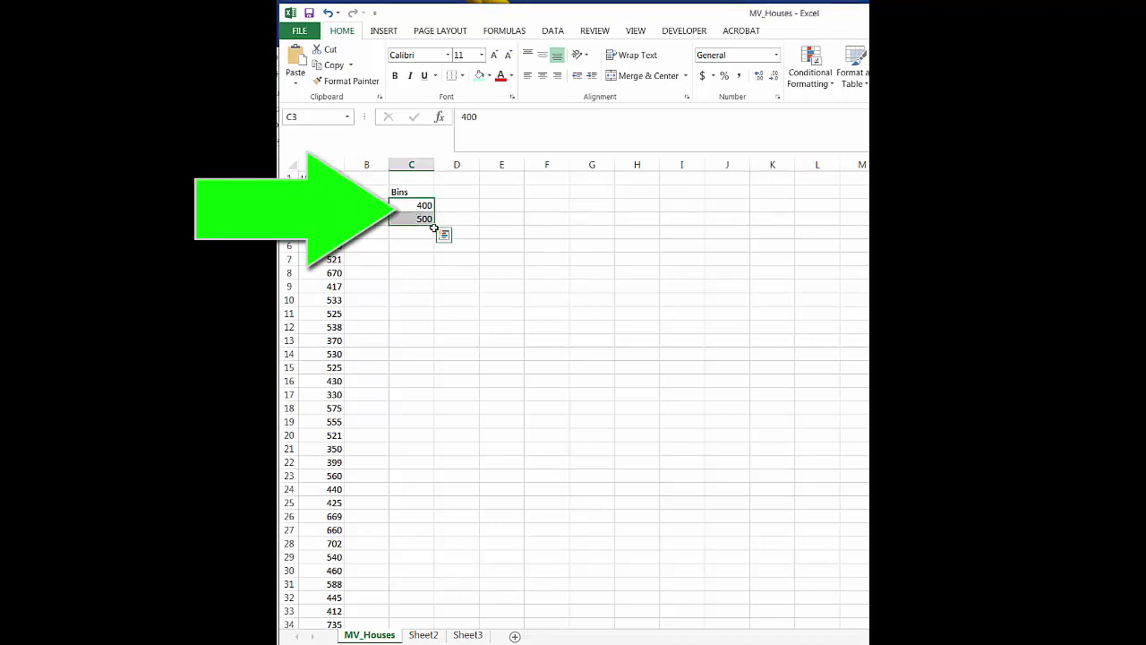
drag(435, 225, 435, 271)
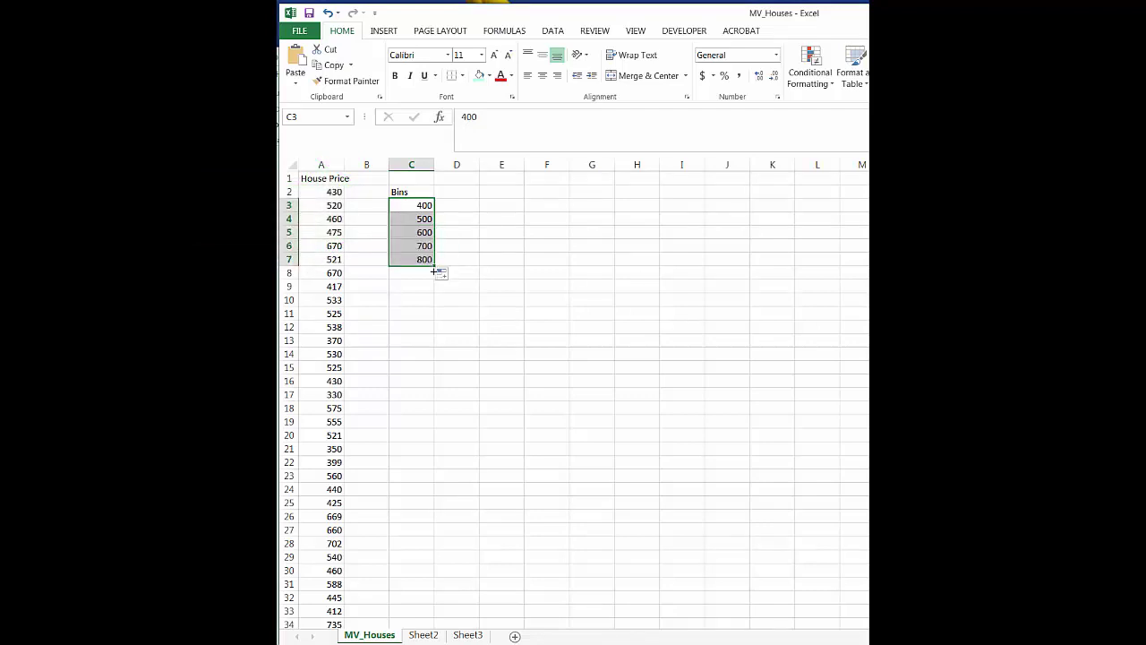
click(438, 311)
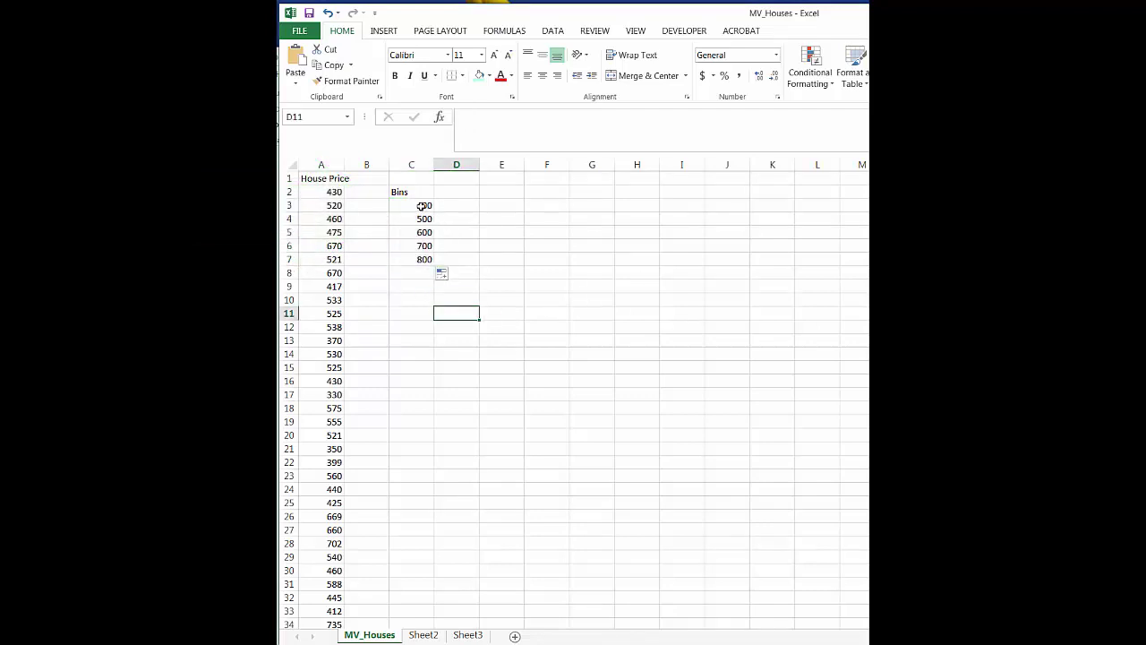
drag(417, 192, 419, 258)
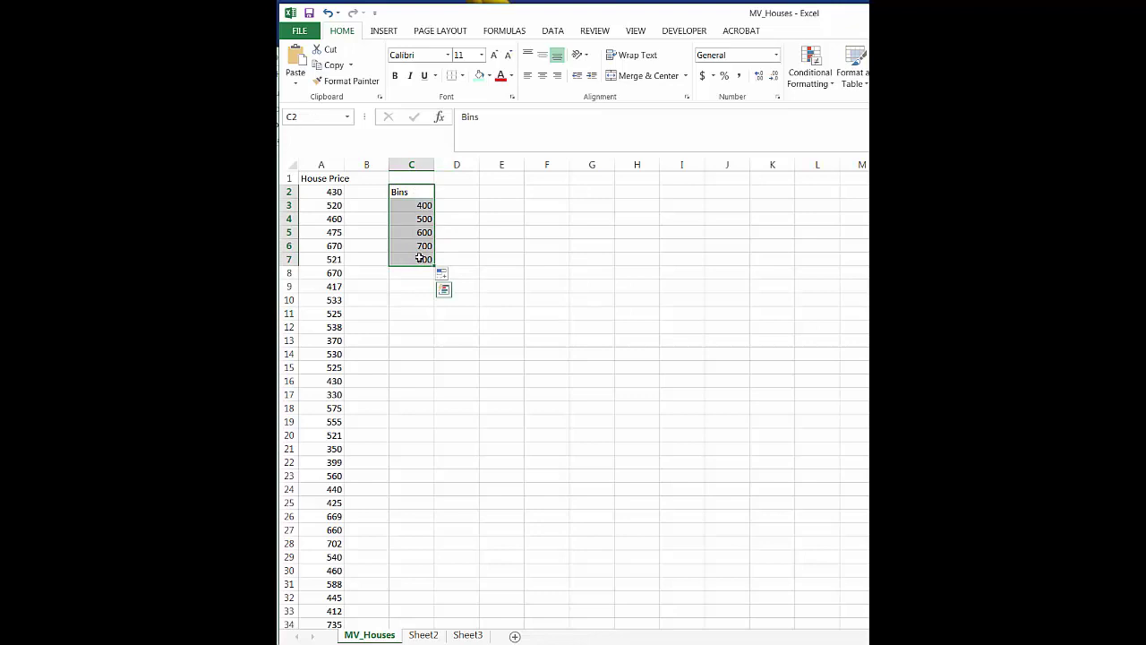
click(541, 75)
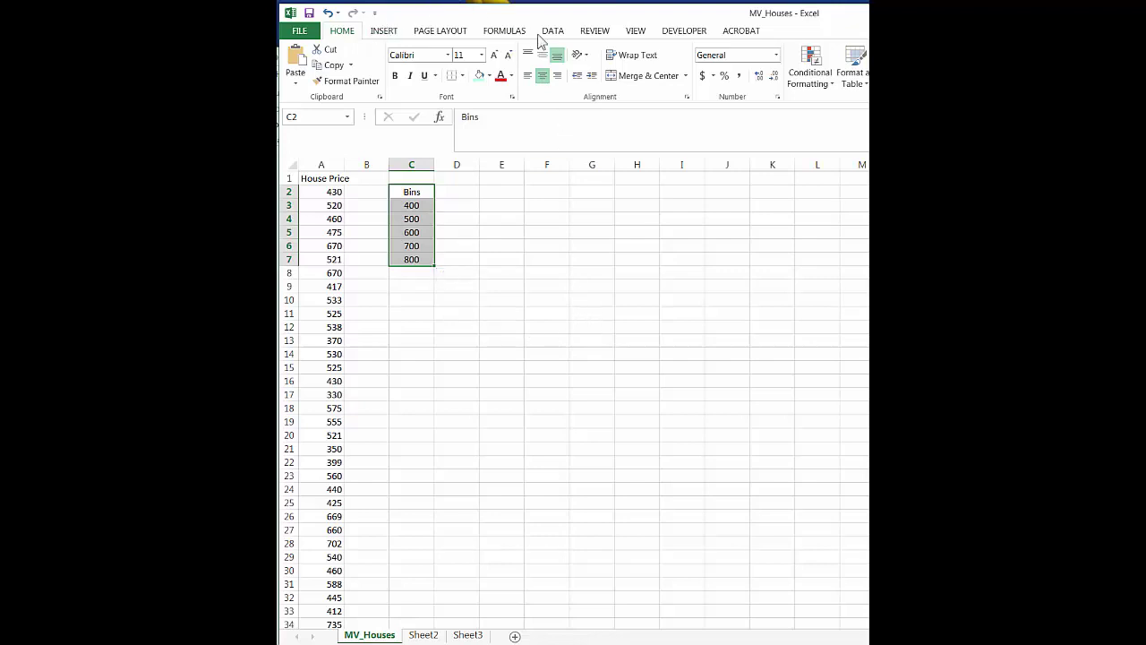
Start the Histogram tool from the Data Analysis tools.
click(552, 32)
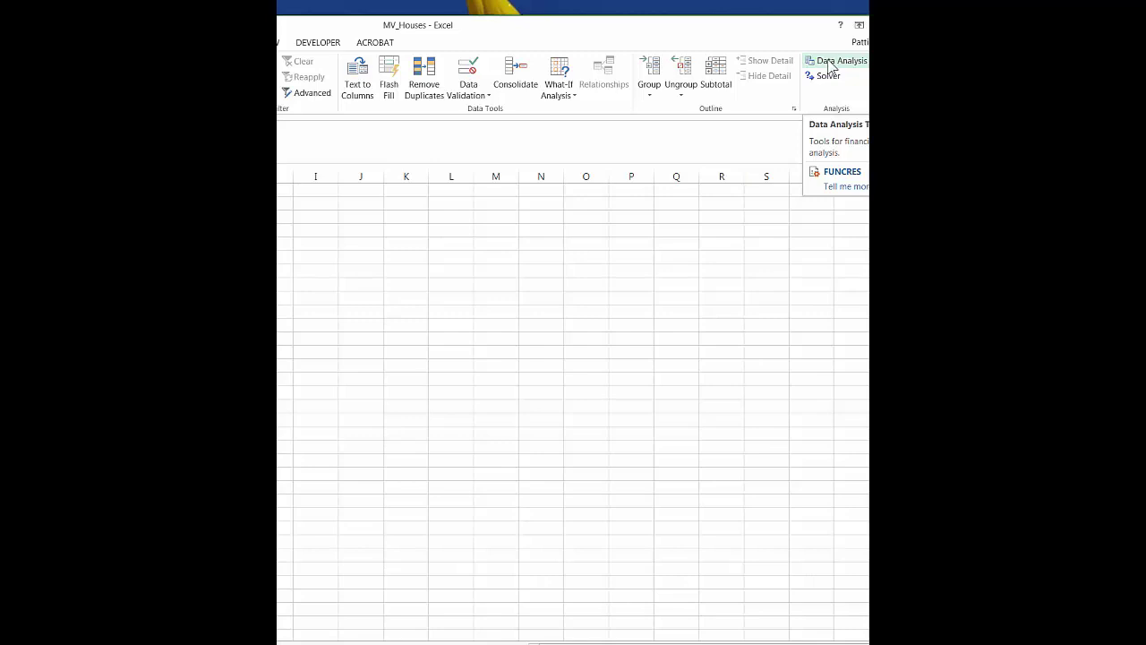
click(831, 61)
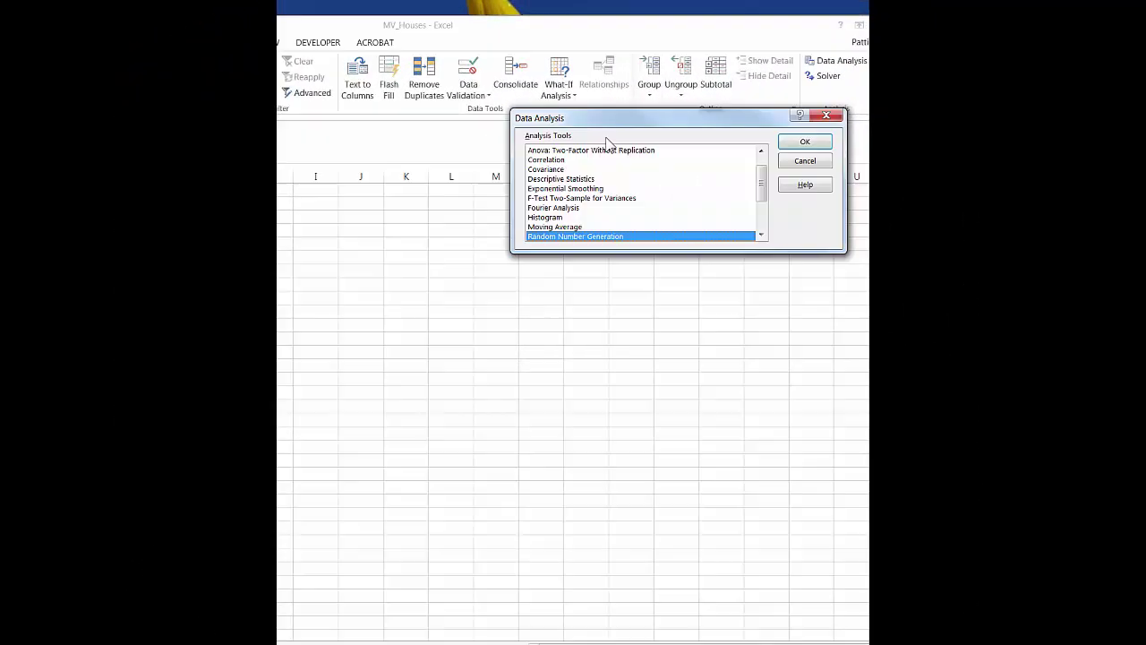
drag(636, 143, 512, 143)
click(426, 242)
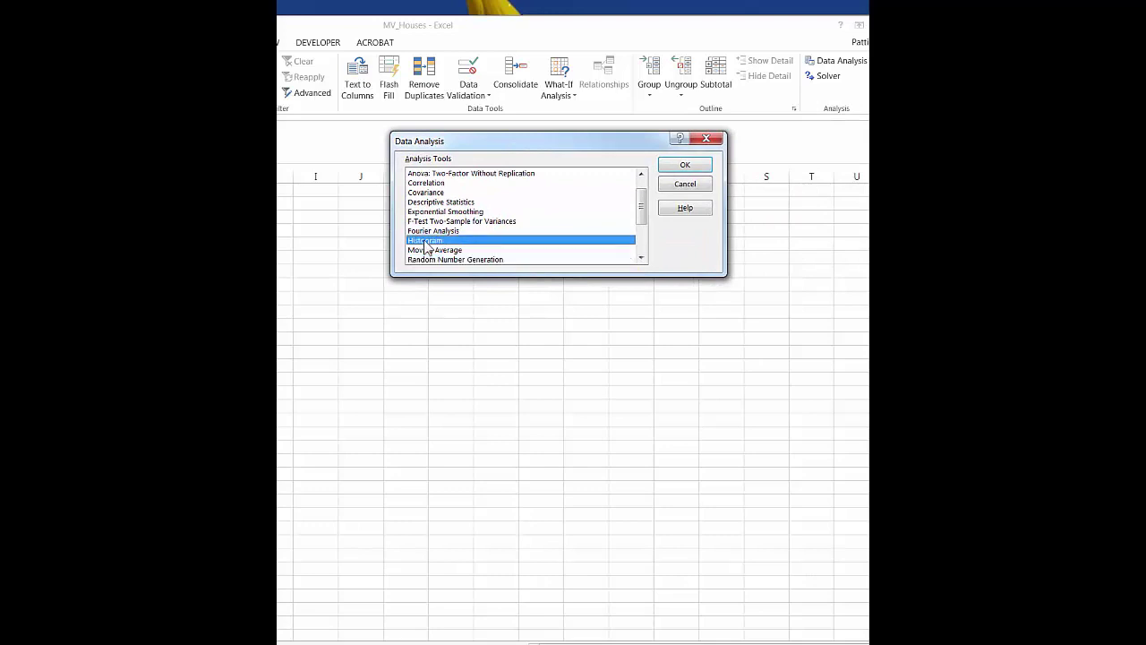
click(680, 169)
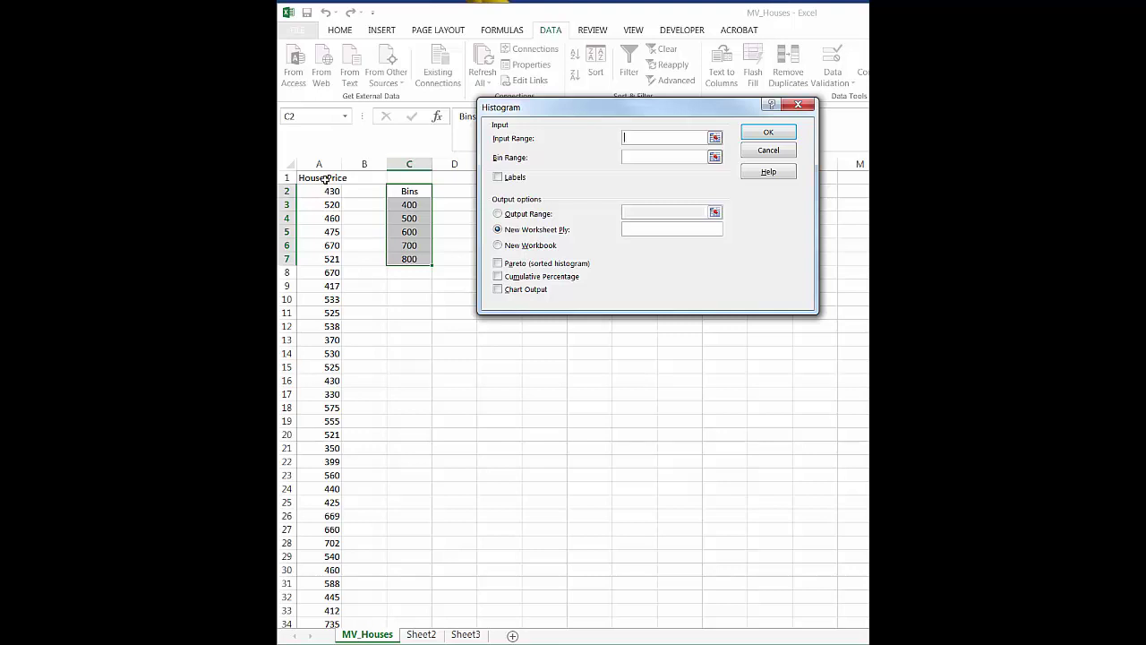
Set the histogram's input range to A1:A37 and its bin range to C2:C7, with Labels enabled.
click(325, 178)
key(ctrl+shift+Down)
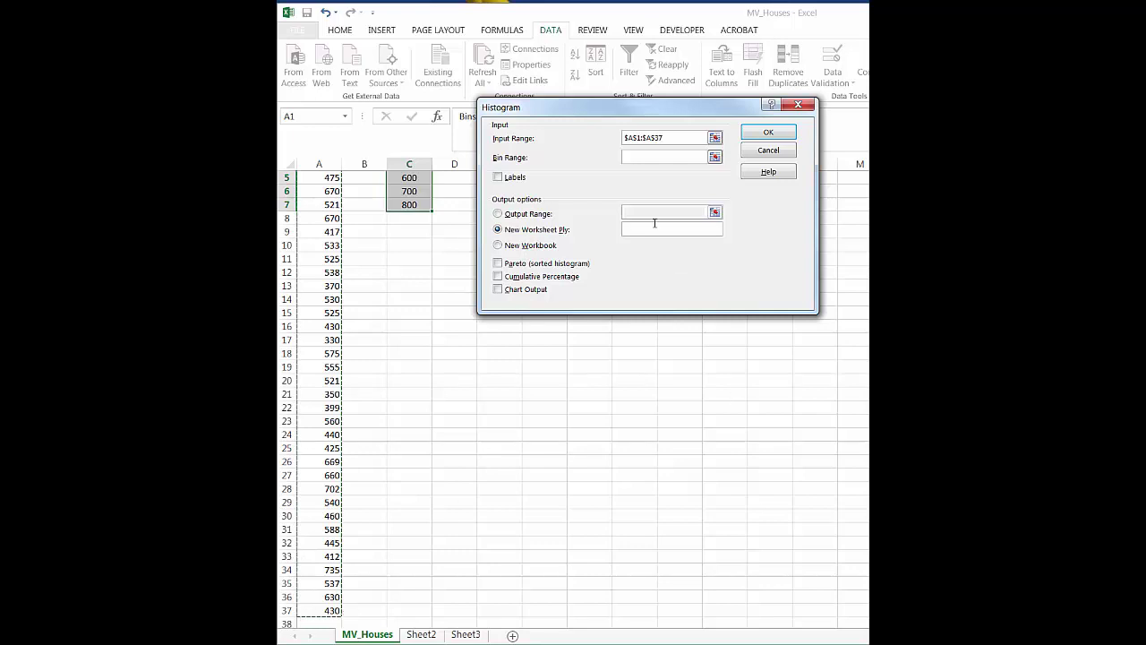
click(629, 159)
scroll(394, 378, up, 1)
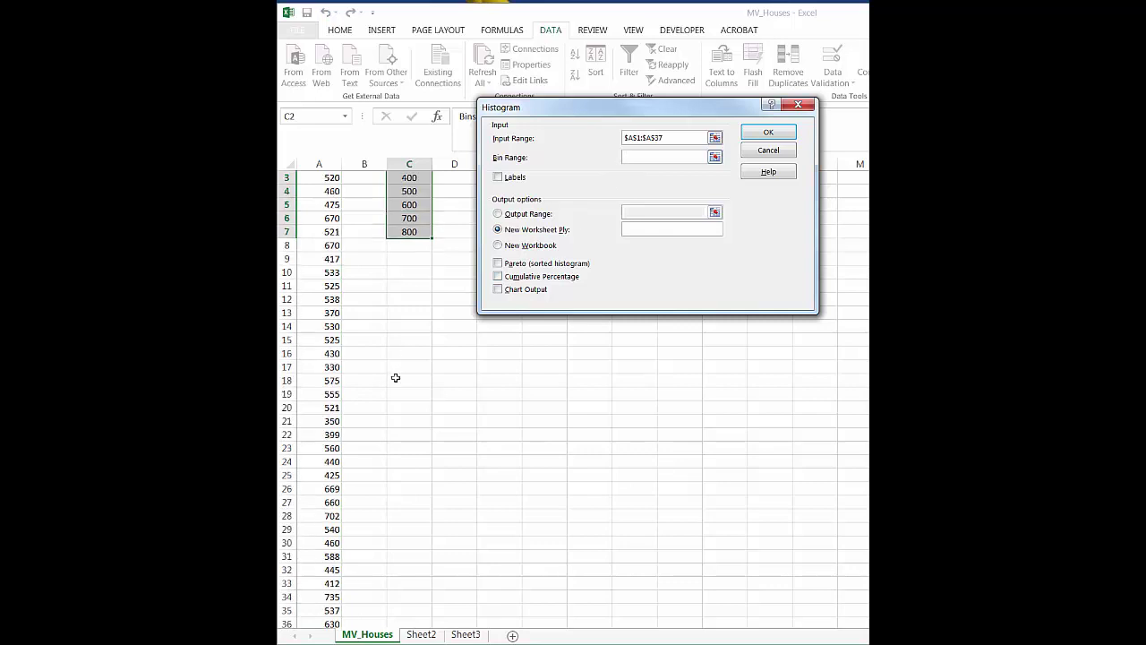
scroll(395, 378, up, 1)
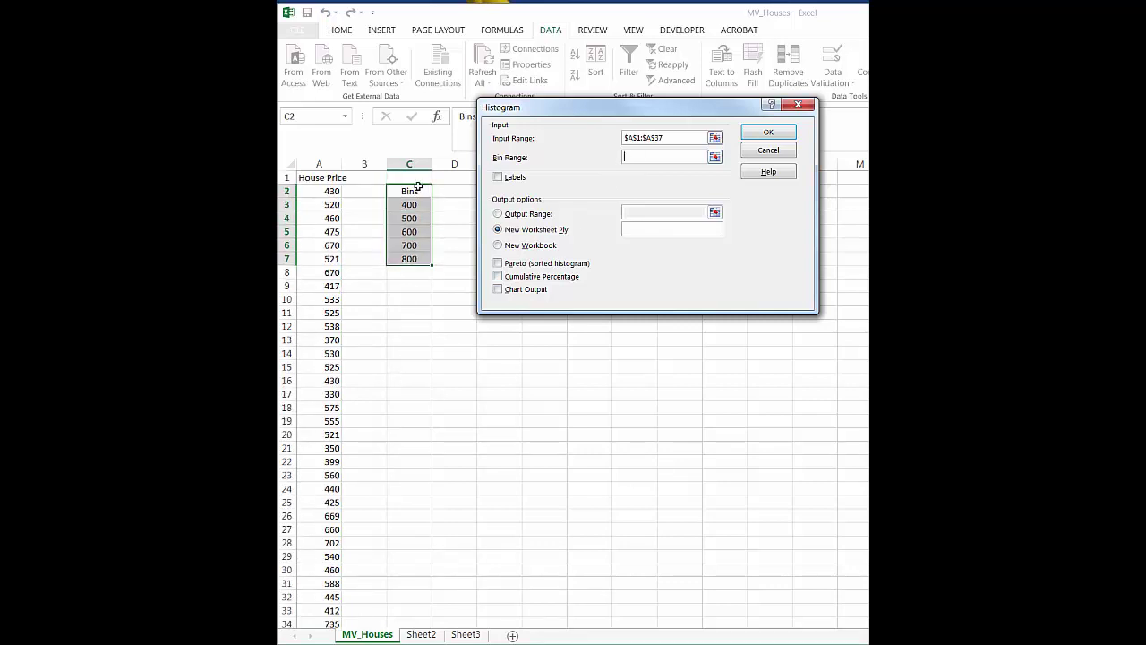
drag(418, 186, 409, 259)
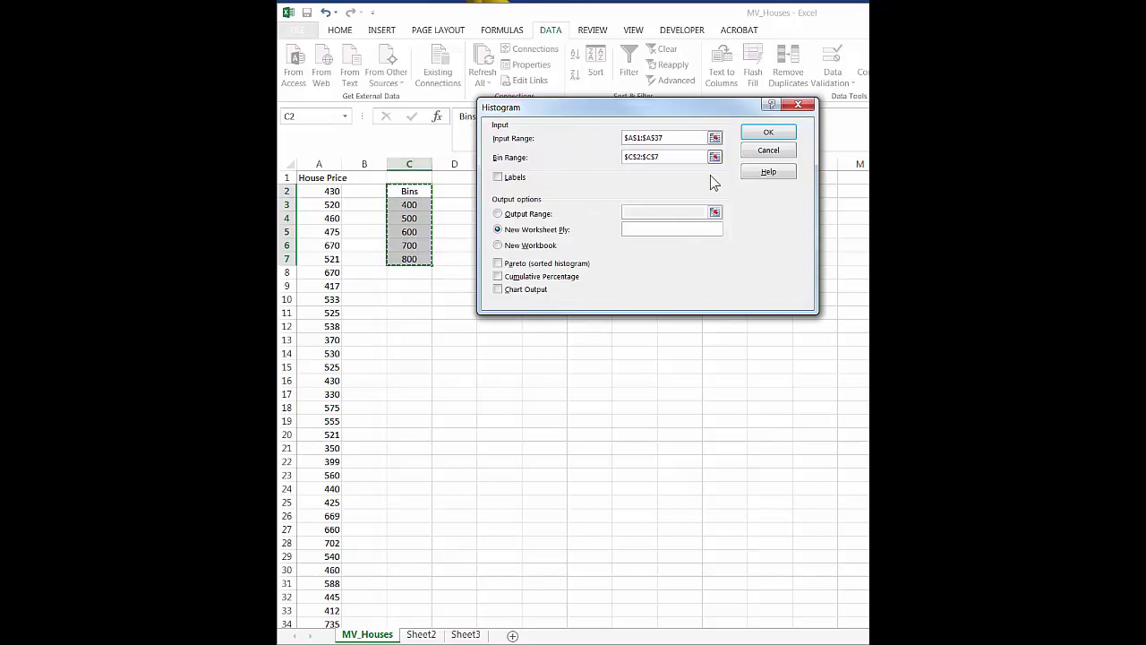
click(497, 178)
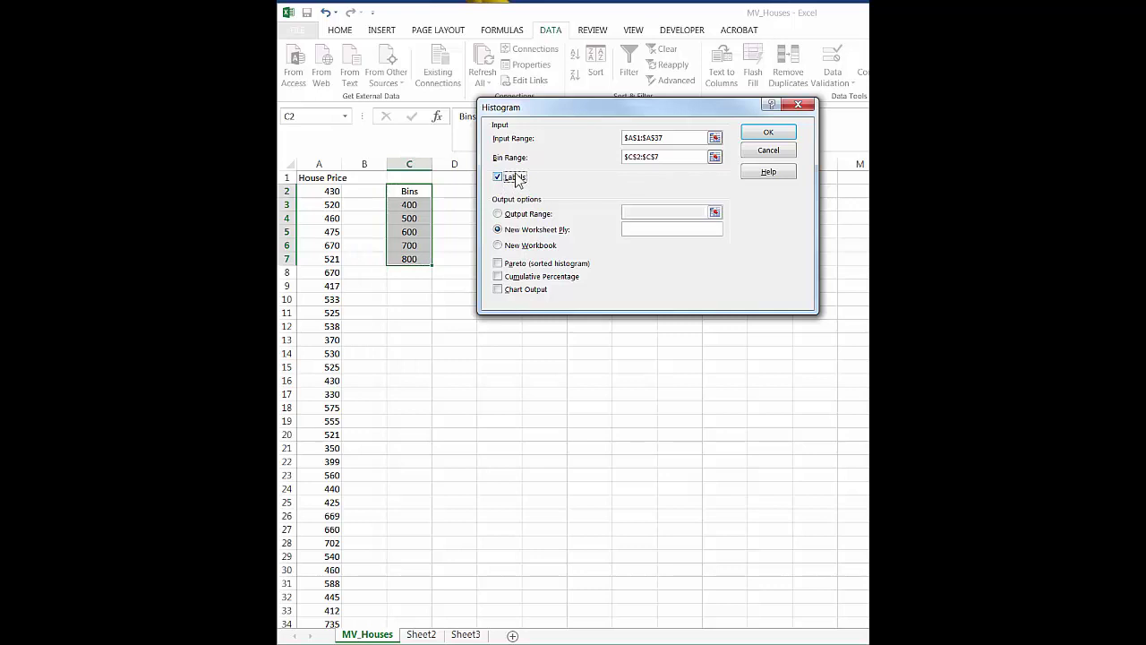
Set the histogram's output range to C10, enable Chart Output and generate the histogram.
click(498, 215)
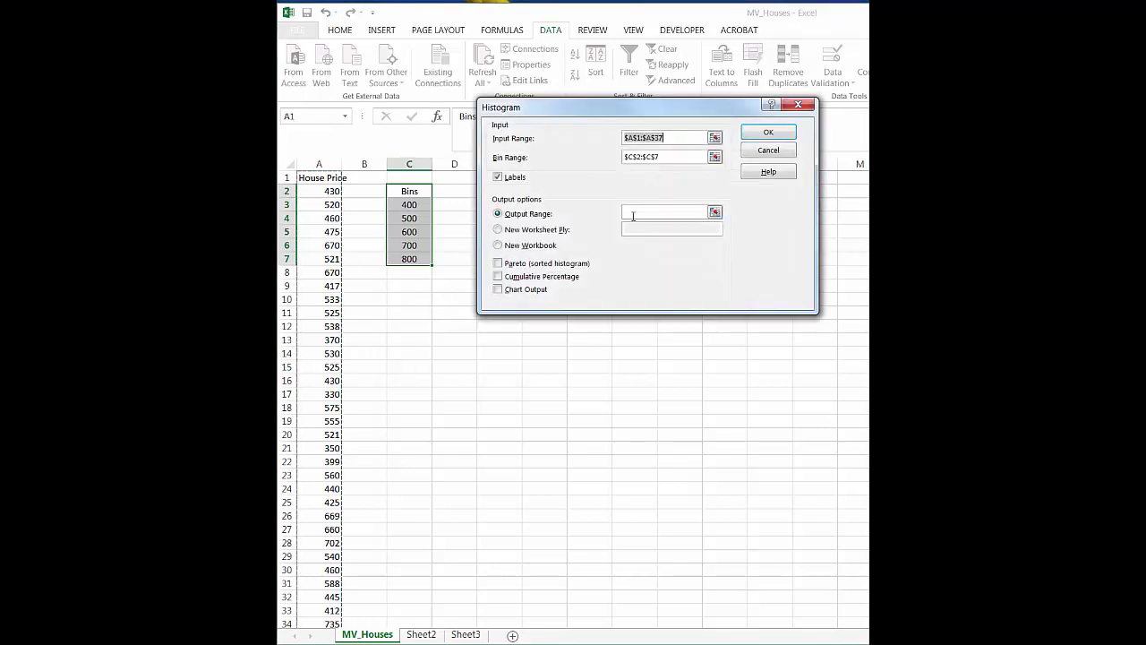
click(634, 214)
click(413, 299)
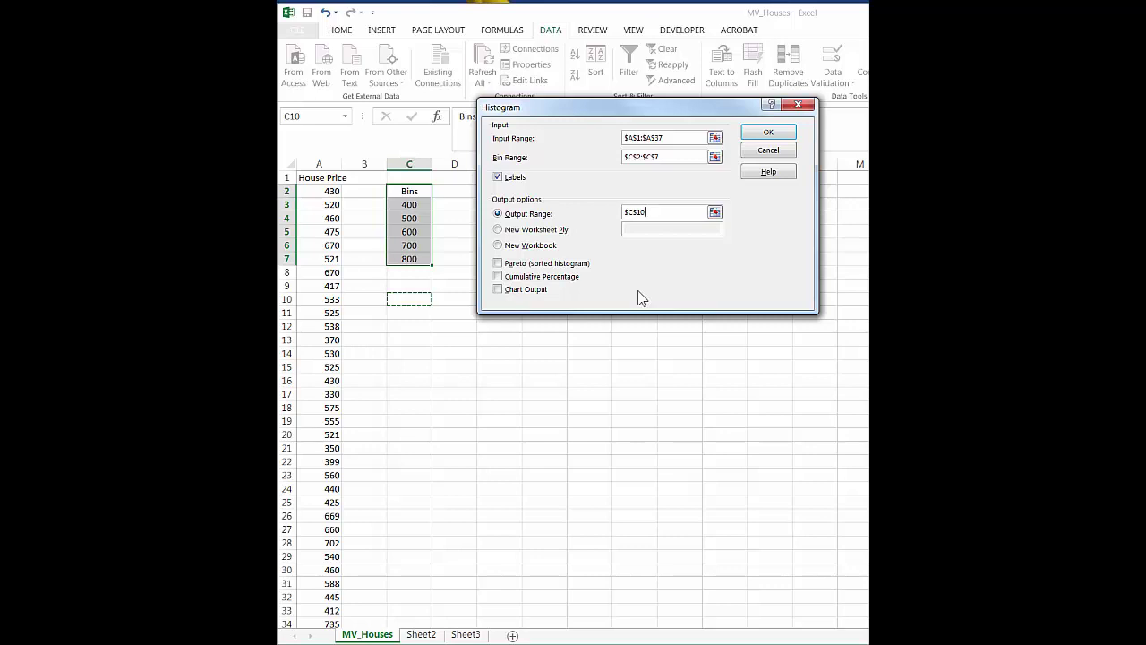
click(498, 289)
click(768, 134)
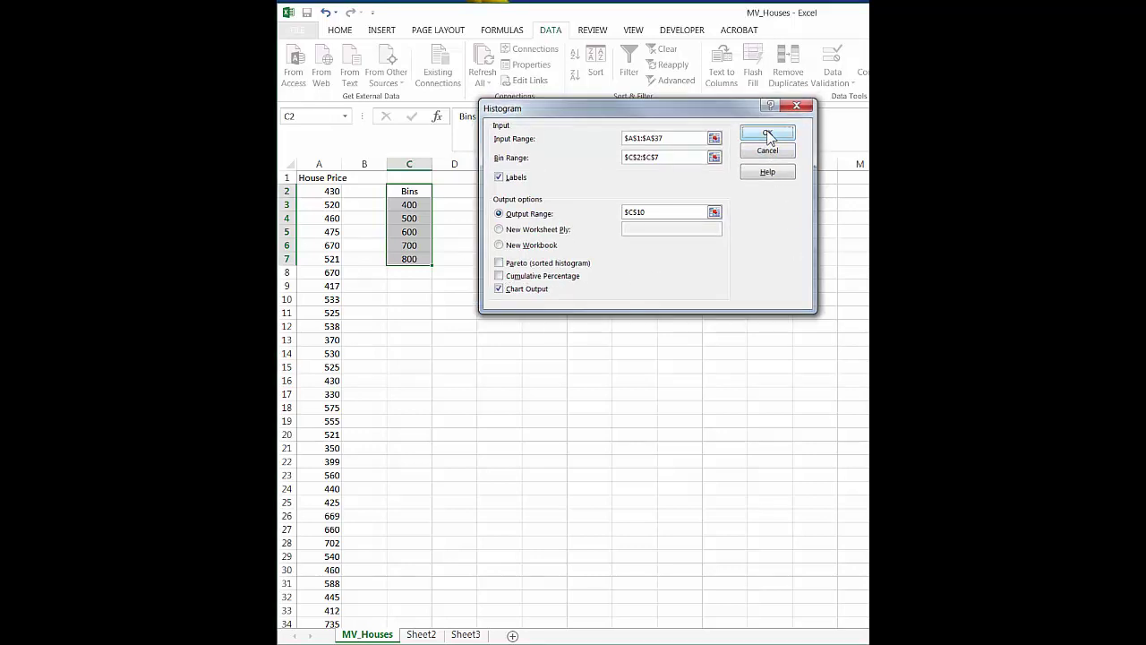
Move the histogram chart below the frequency table and open the Format Chart Area options.
drag(703, 307, 684, 258)
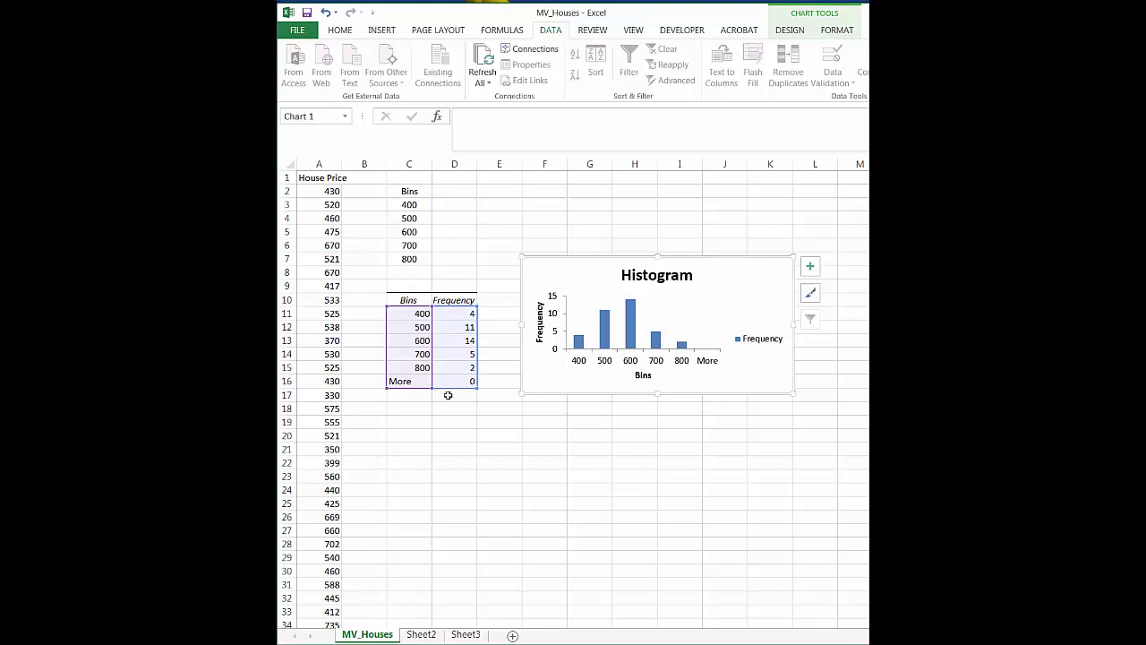
click(598, 419)
click(592, 373)
click(587, 341)
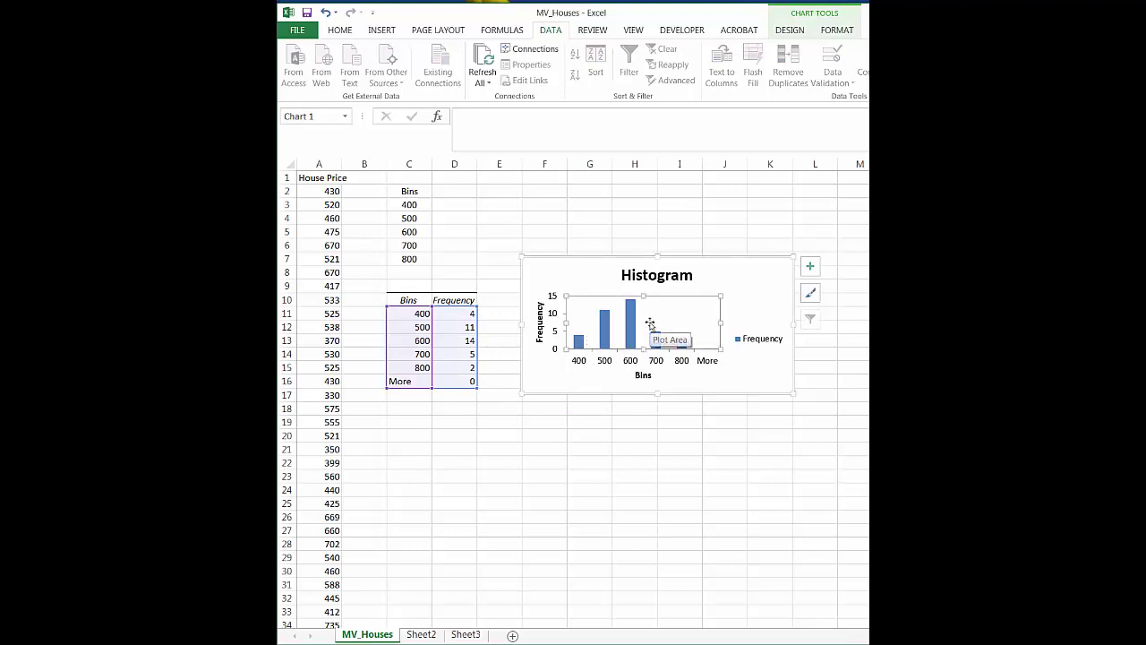
mouse_move(656, 342)
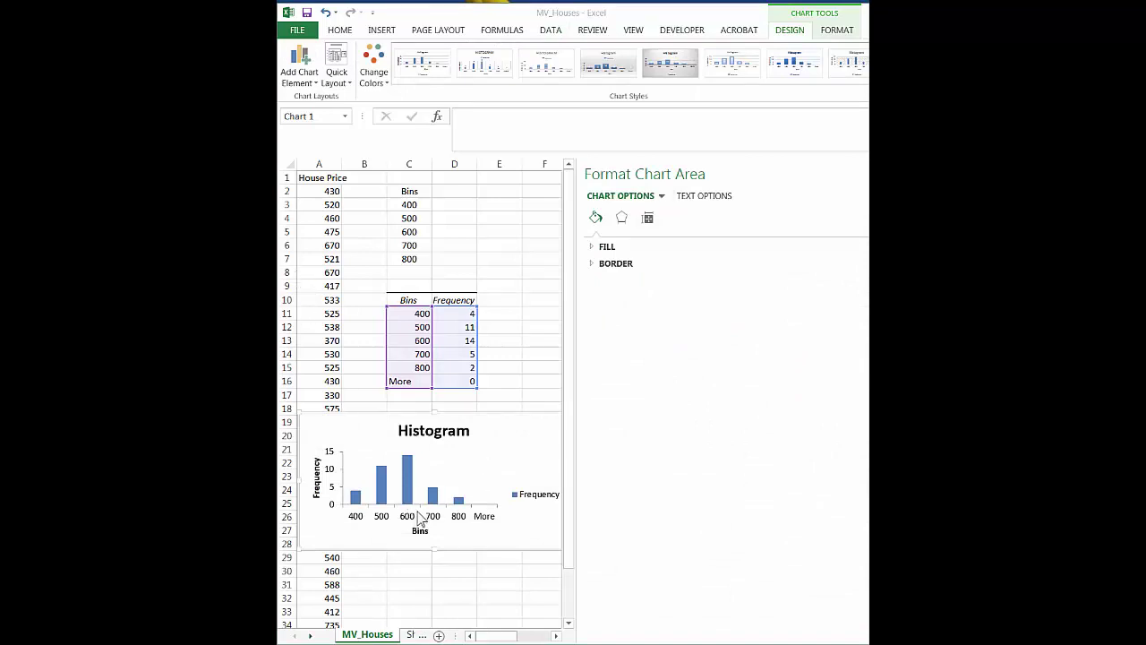
Delete the Frequency legend from the histogram and narrow the formatting pane to uncover the whole chart.
click(528, 501)
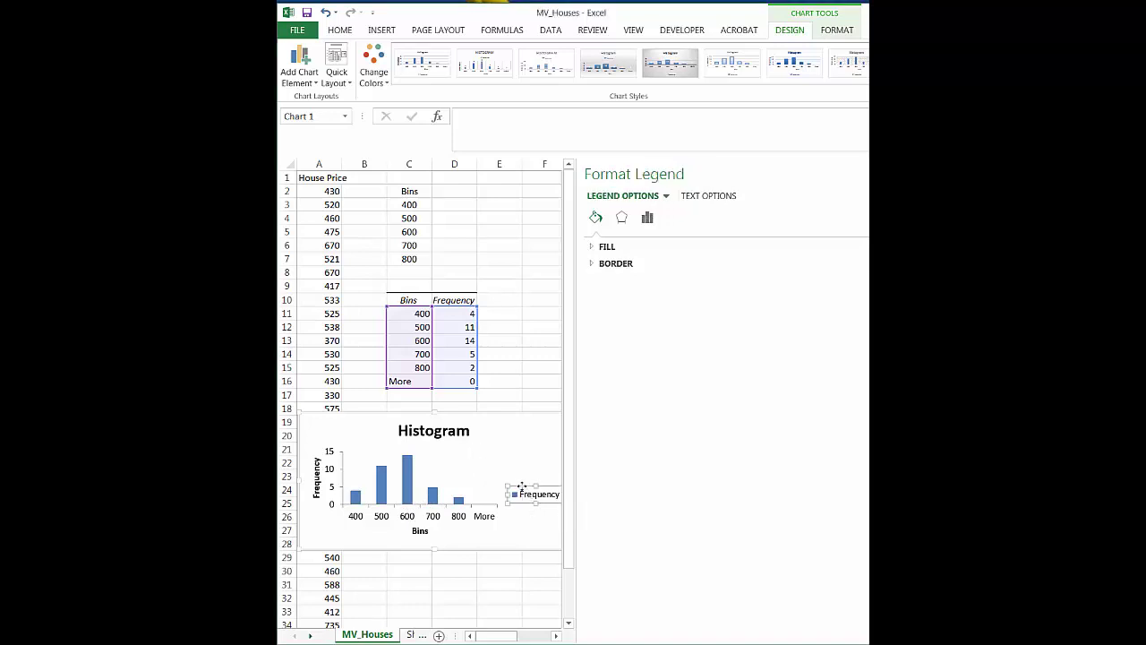
key(Delete)
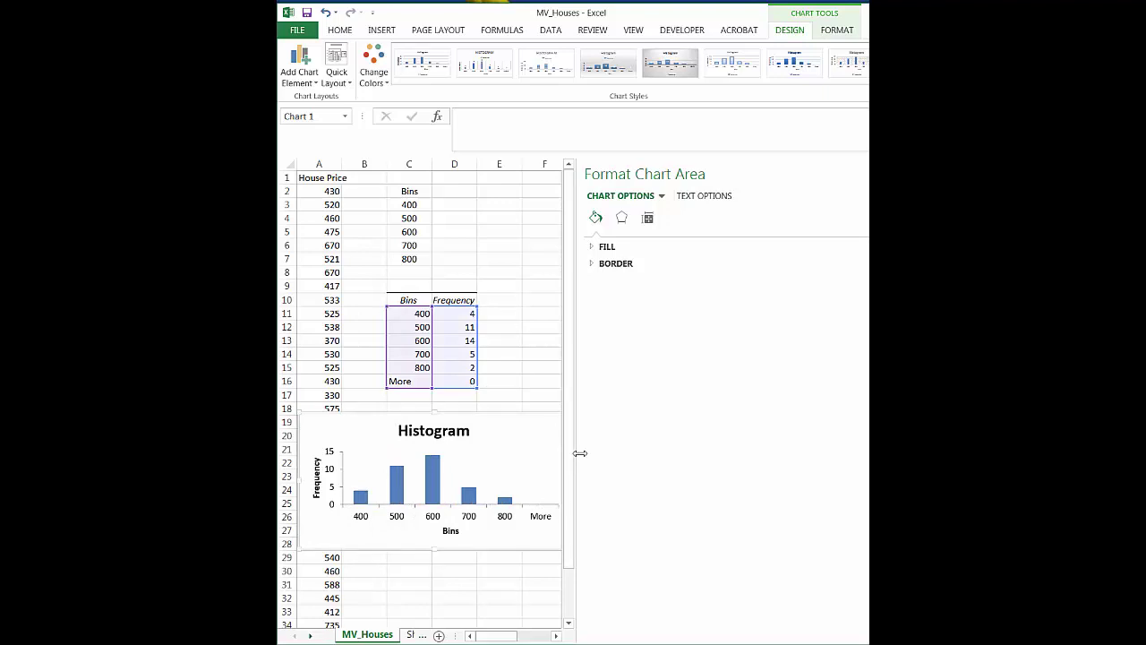
drag(578, 455, 625, 452)
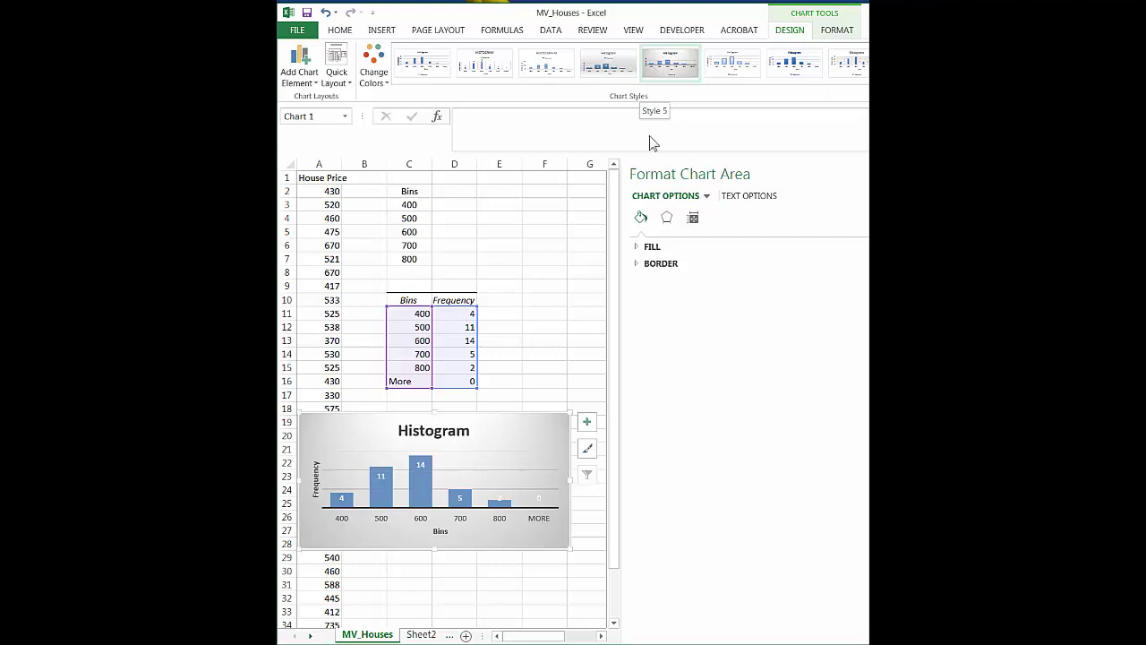
Review the chart area's fill, border, effects, size and properties options.
click(639, 250)
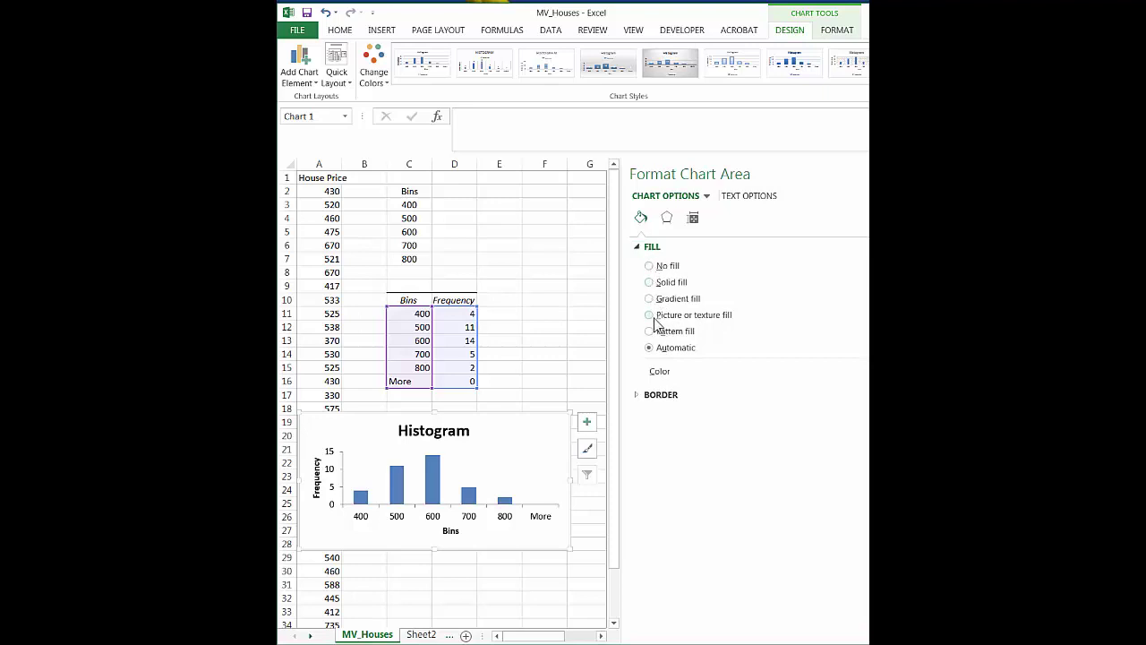
click(641, 398)
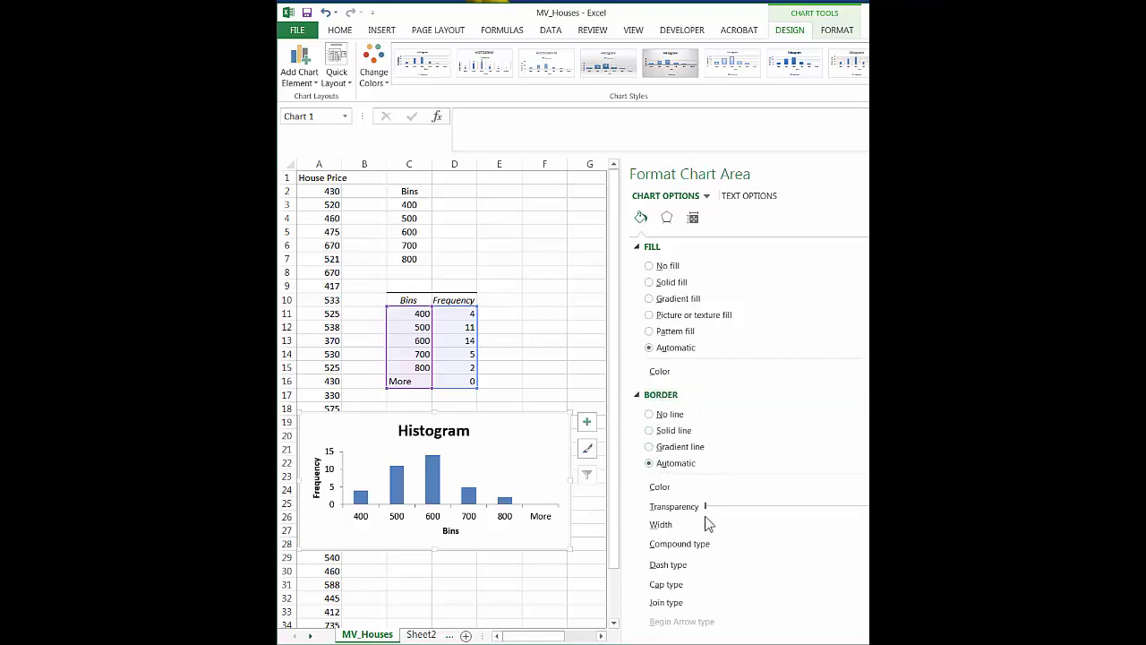
click(667, 218)
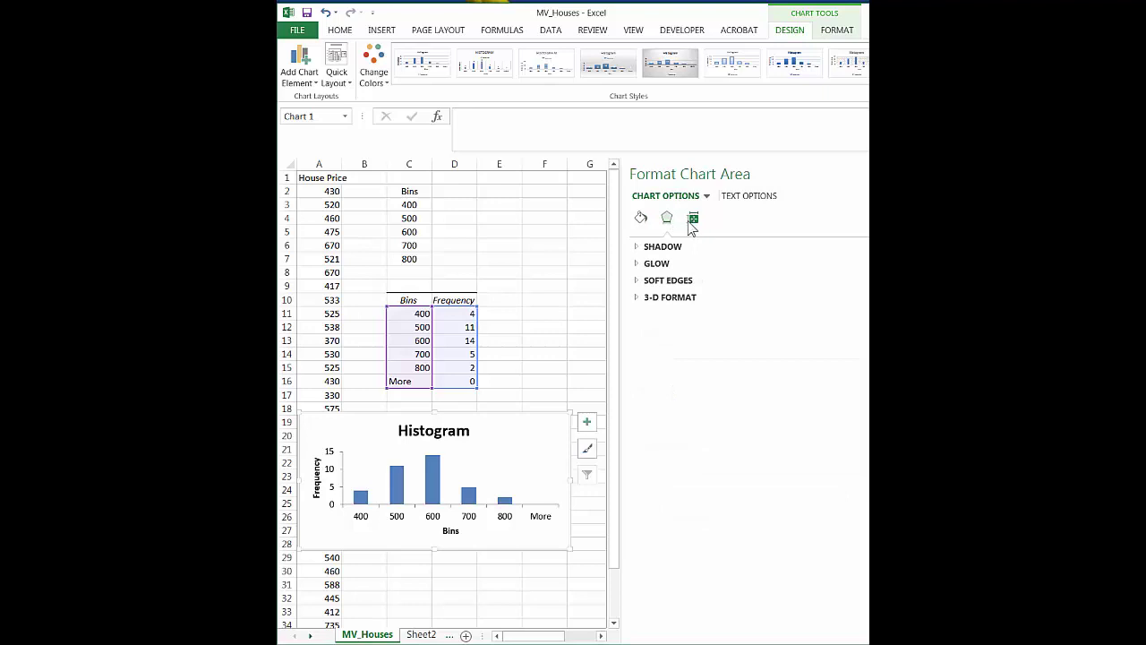
click(692, 219)
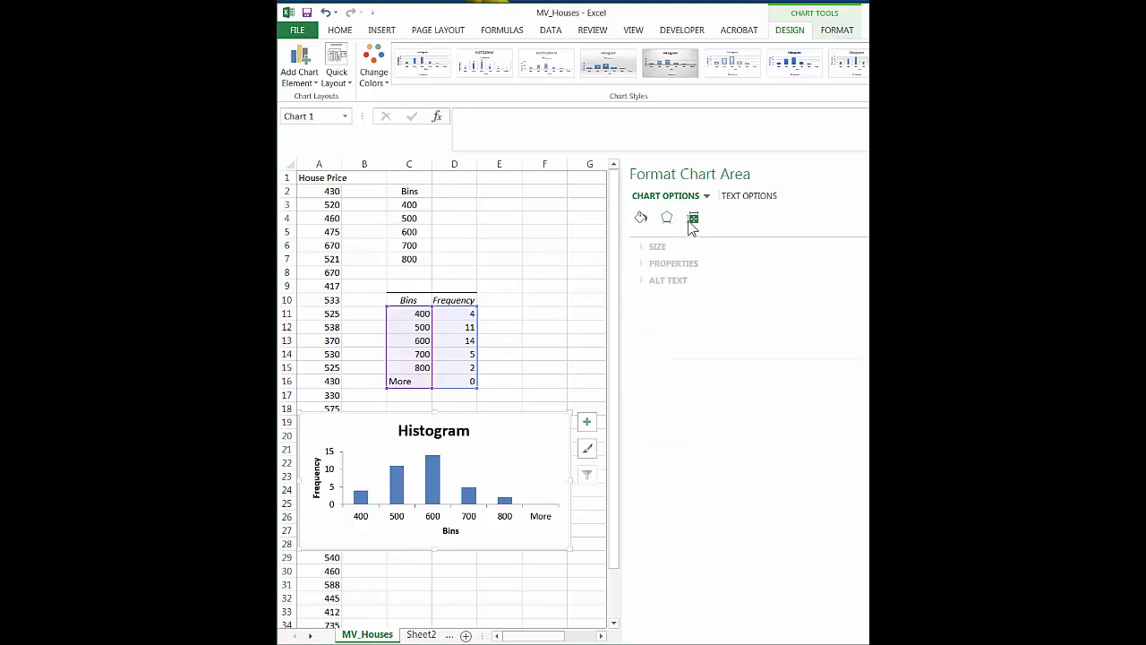
click(638, 247)
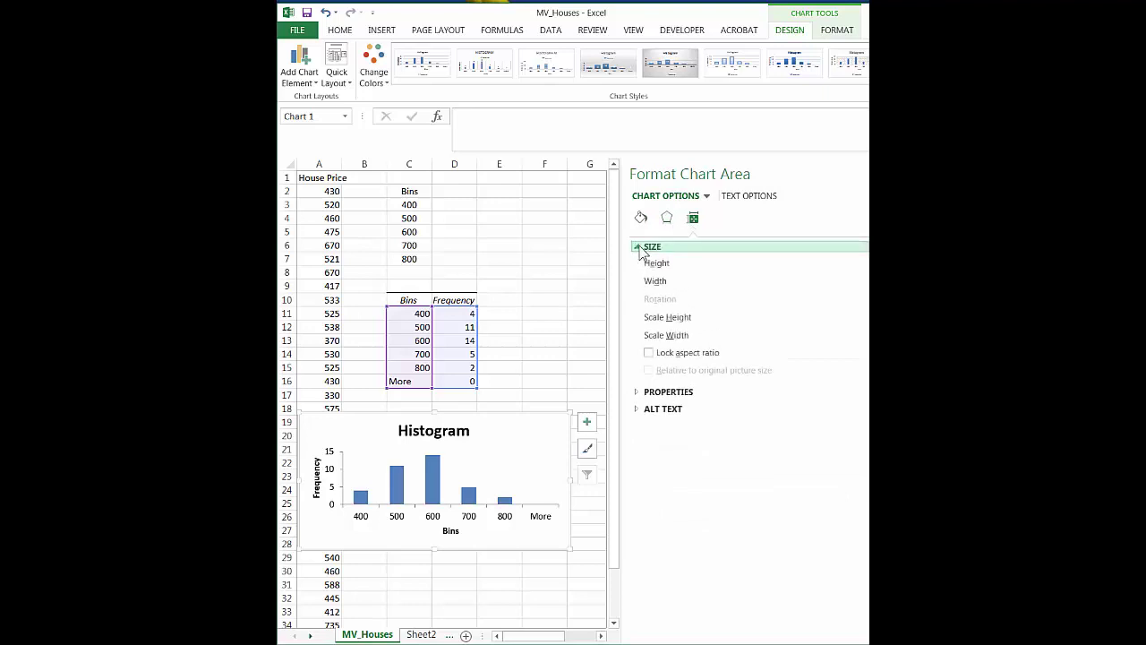
click(639, 392)
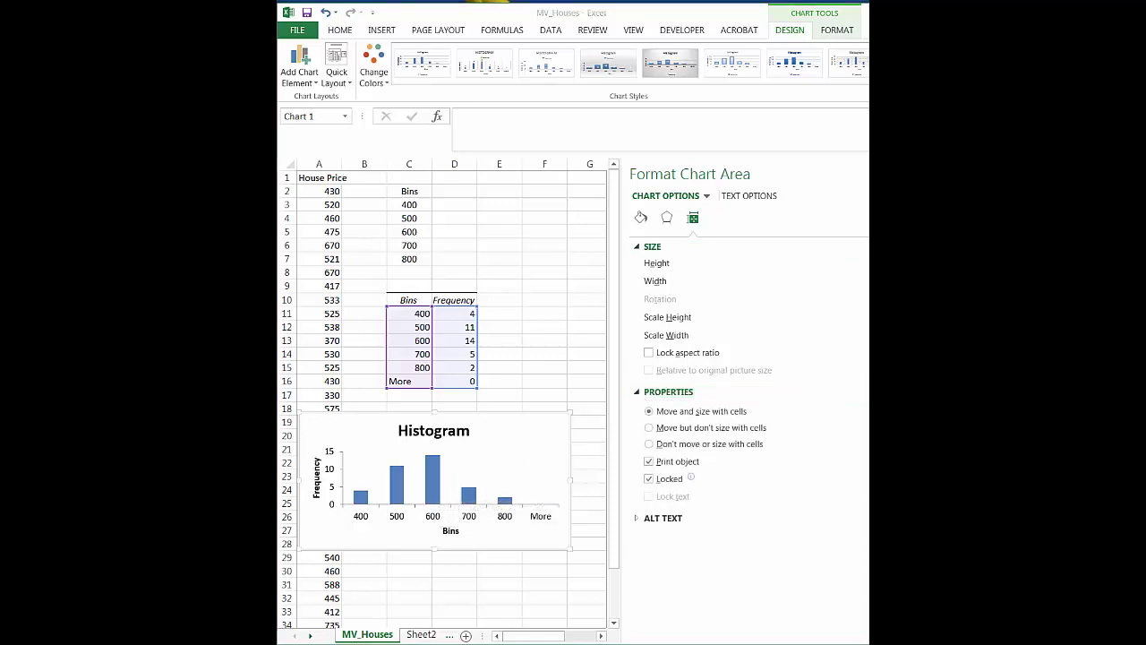
Reduce the gap width of the histogram's Frequency series to nearly zero so the bars almost touch.
click(433, 481)
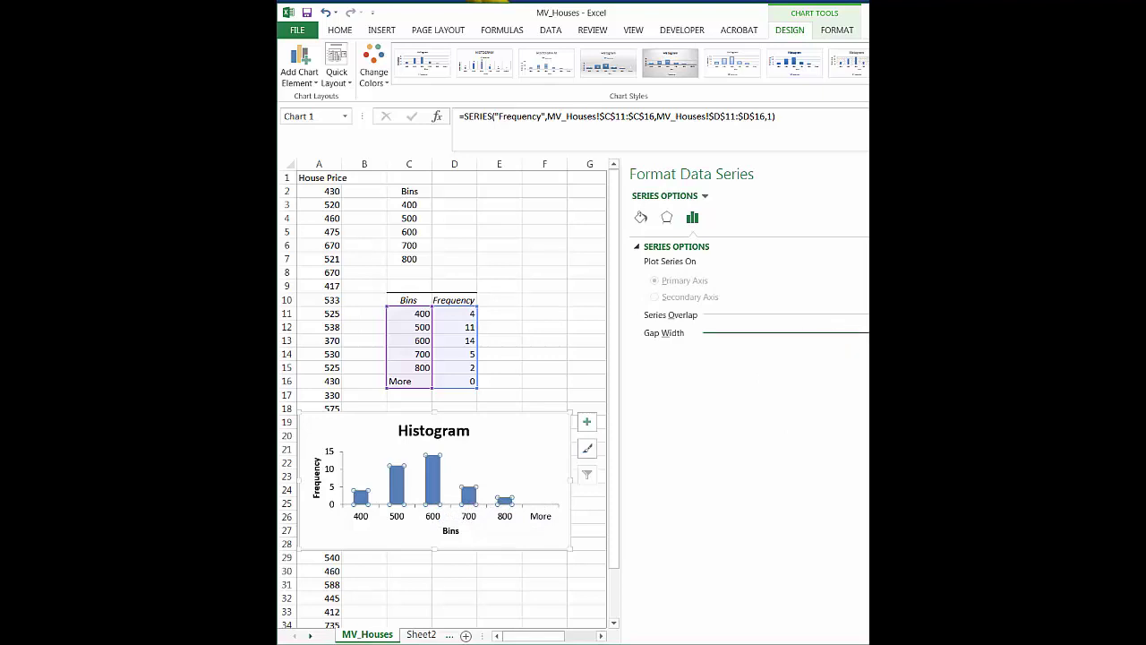
drag(806, 332, 859, 332)
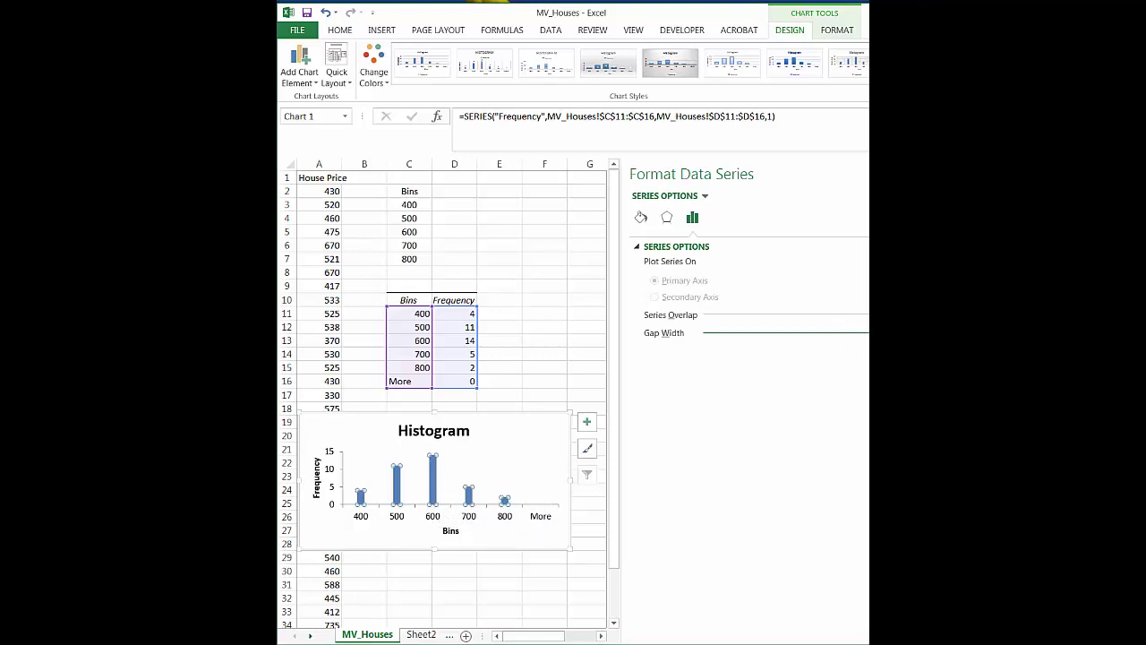
drag(753, 339, 711, 338)
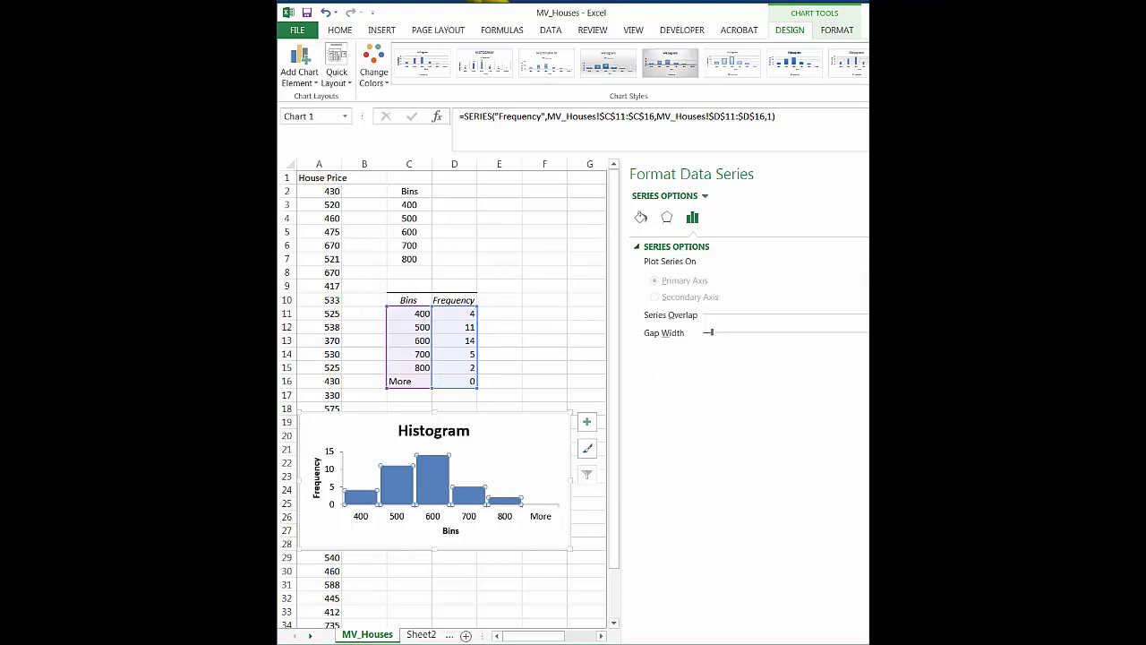
drag(866, 314, 774, 314)
Give the histogram's bars a solid red fill and shift the window to expose the full formatting pane.
click(641, 219)
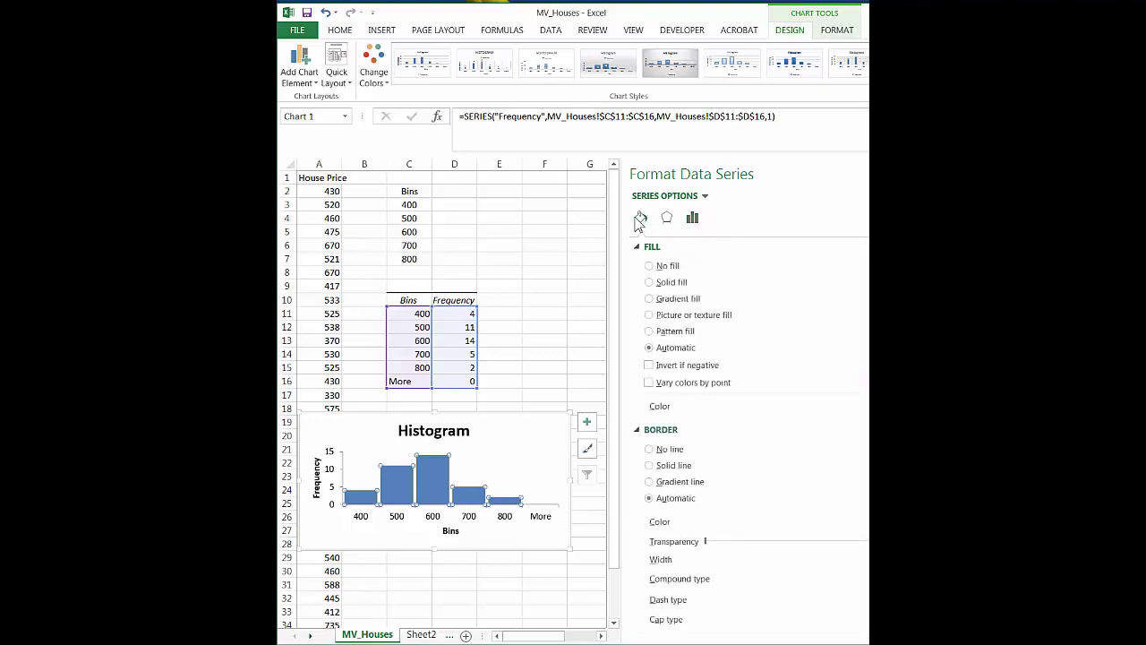
click(650, 283)
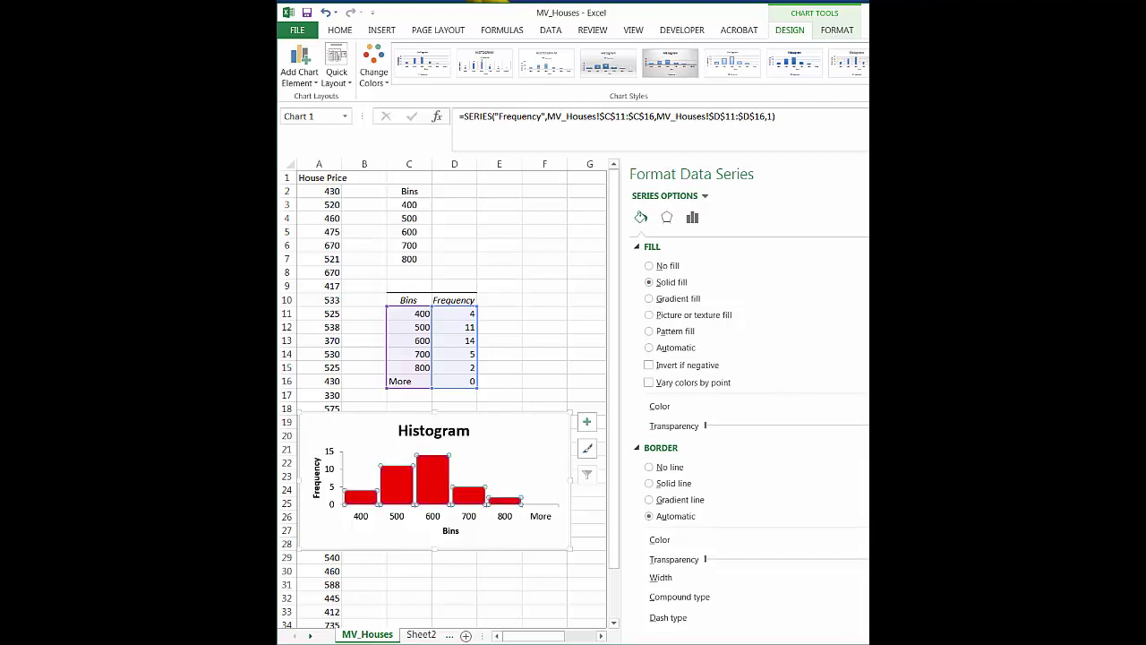
drag(746, 13, 486, 18)
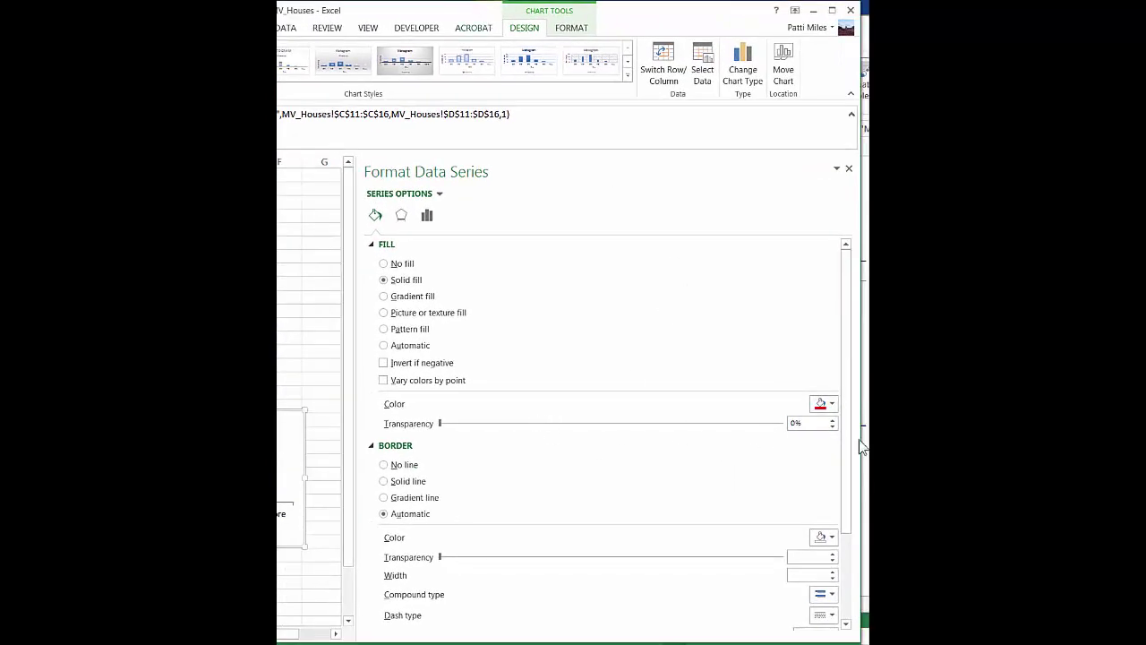
Fit the narrowed workbook window on screen with its chart and formatting pane, and recolor the histogram's bars light blue.
drag(860, 446, 548, 446)
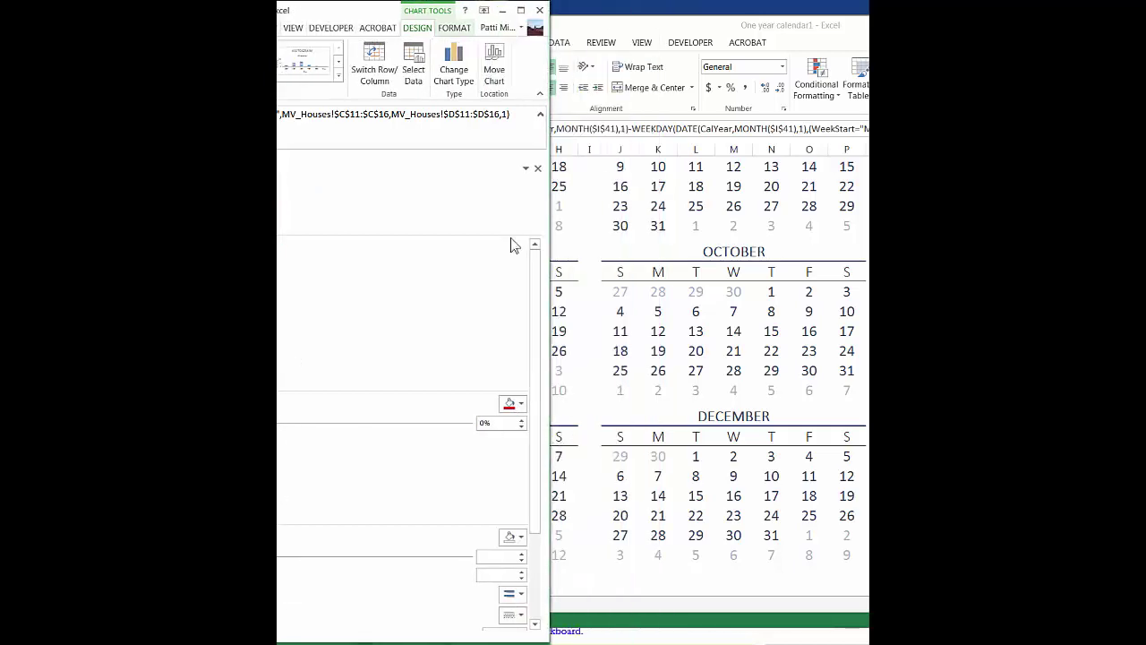
drag(392, 12, 705, 16)
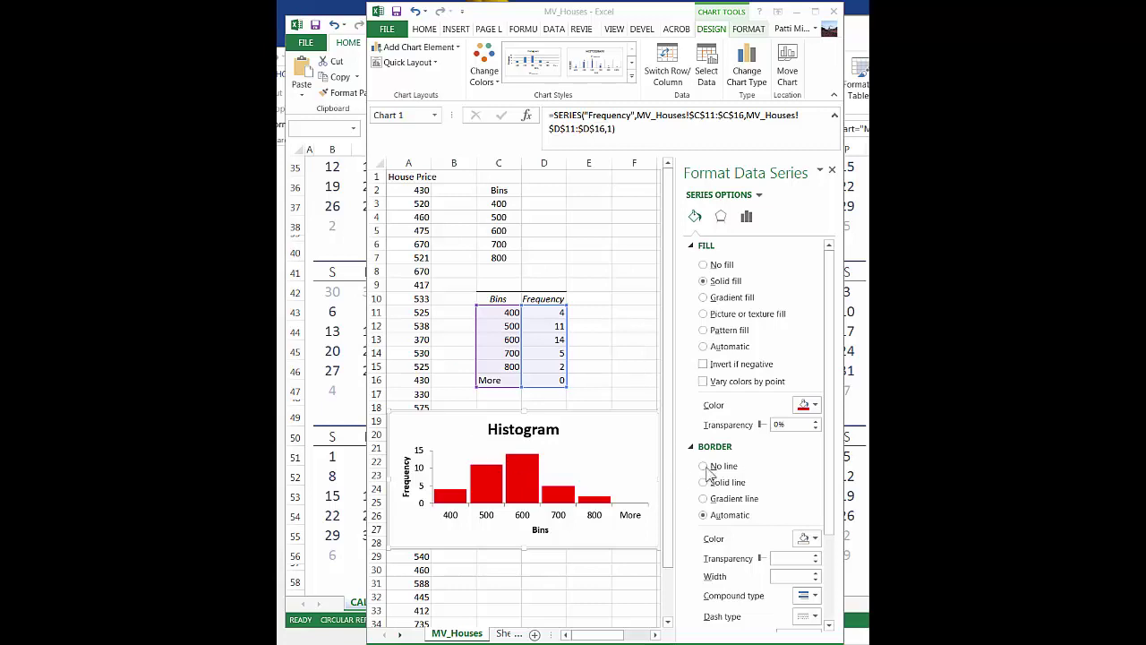
click(816, 407)
click(816, 408)
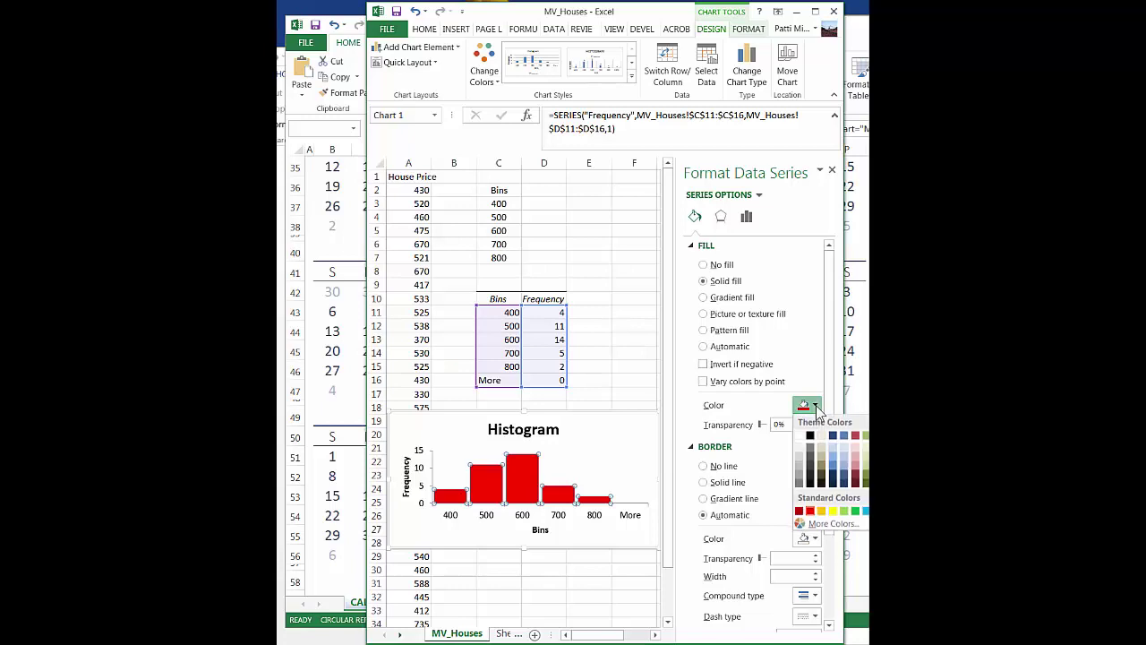
click(866, 514)
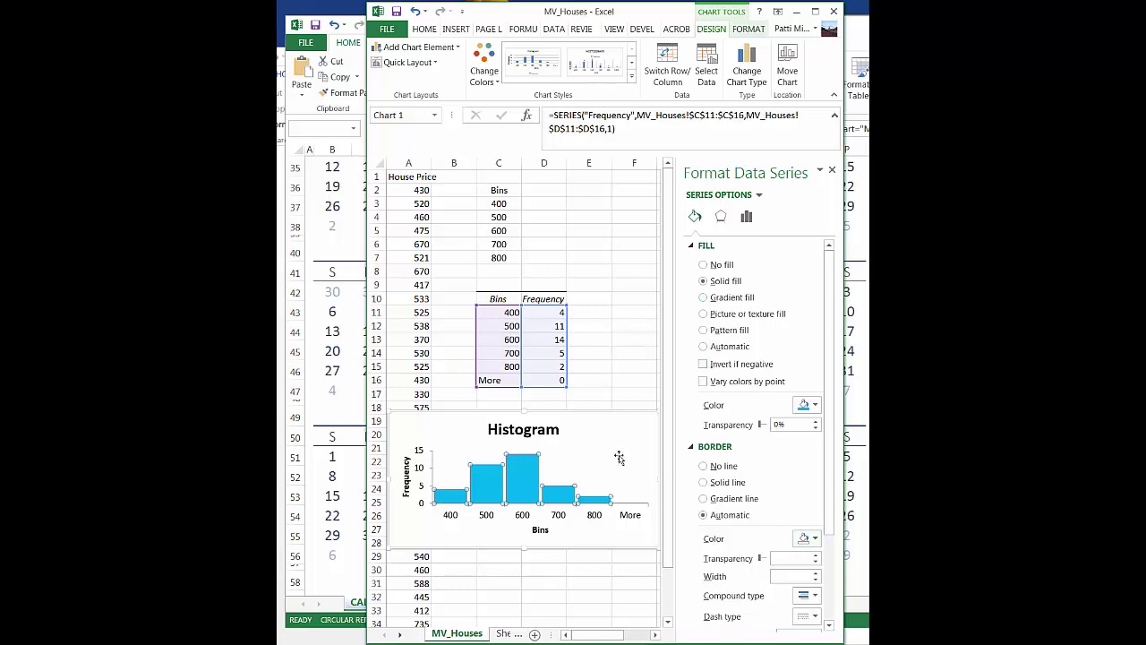
Deselect the histogram and make the empty cell D5 beside the bins list the active cell.
click(629, 378)
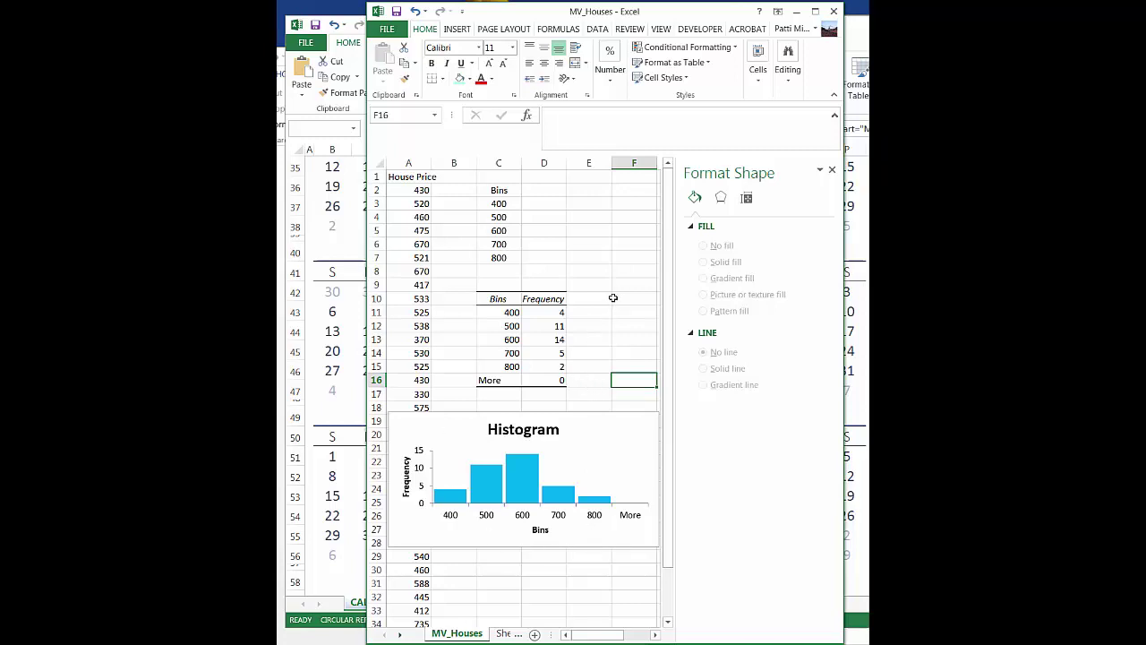
click(613, 298)
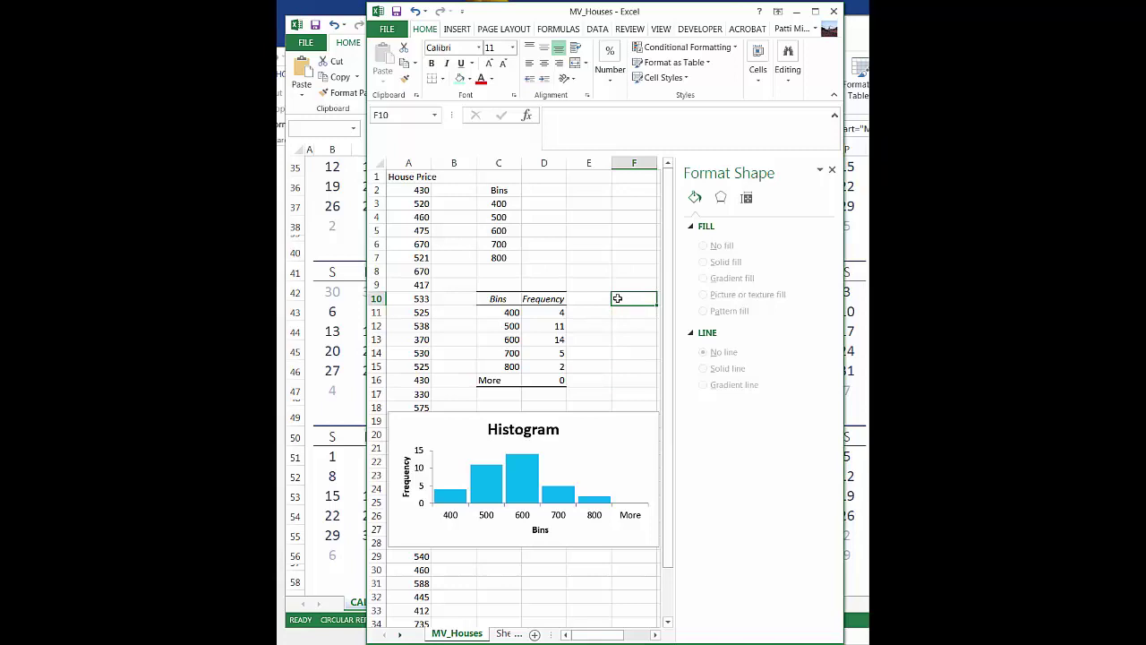
click(533, 232)
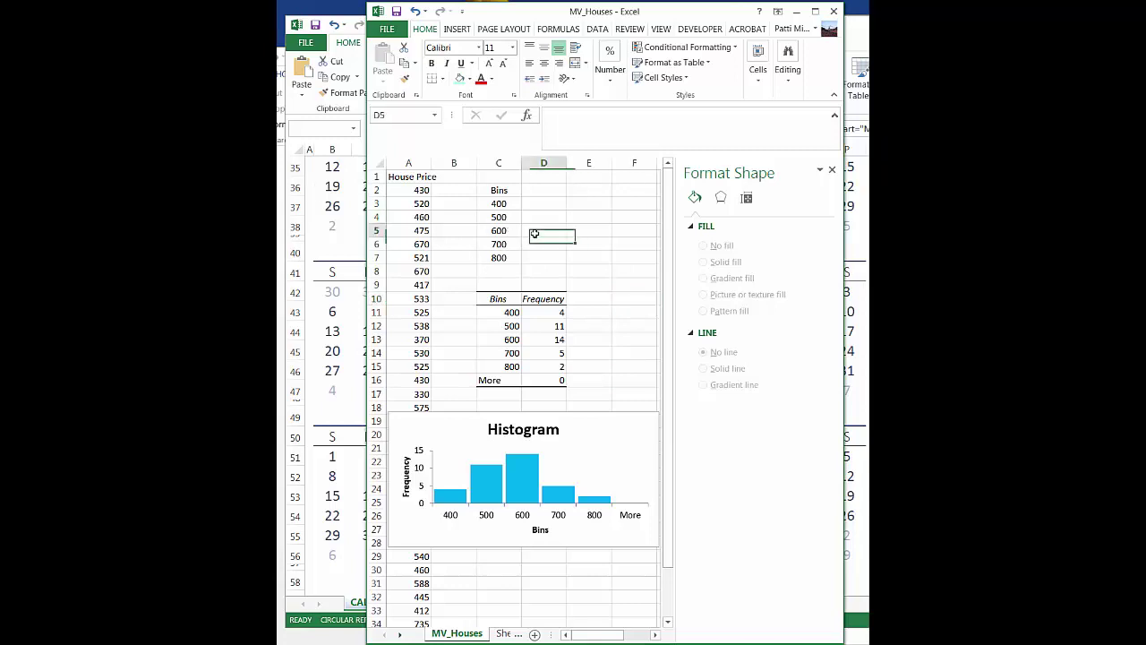